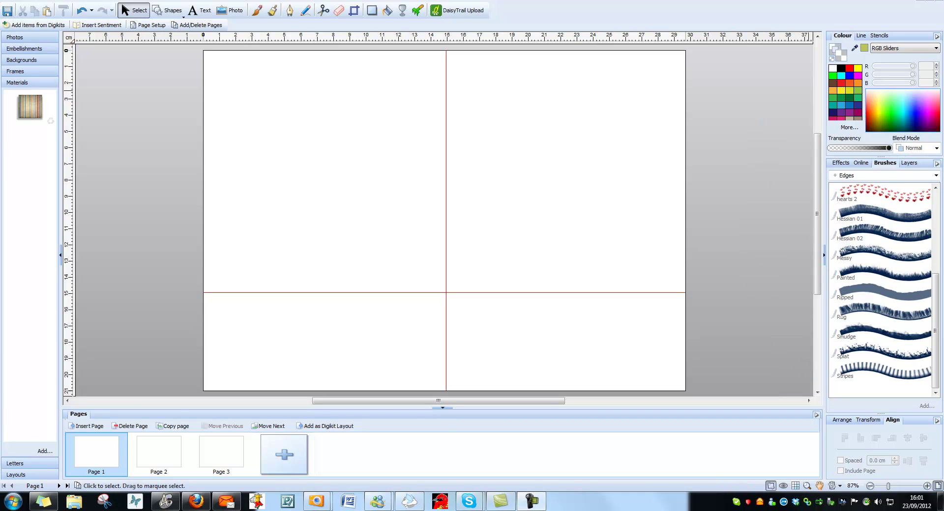
# - Switch the brush category from Edges to Global
pyautogui.click(889, 175)
pyautogui.click(858, 203)
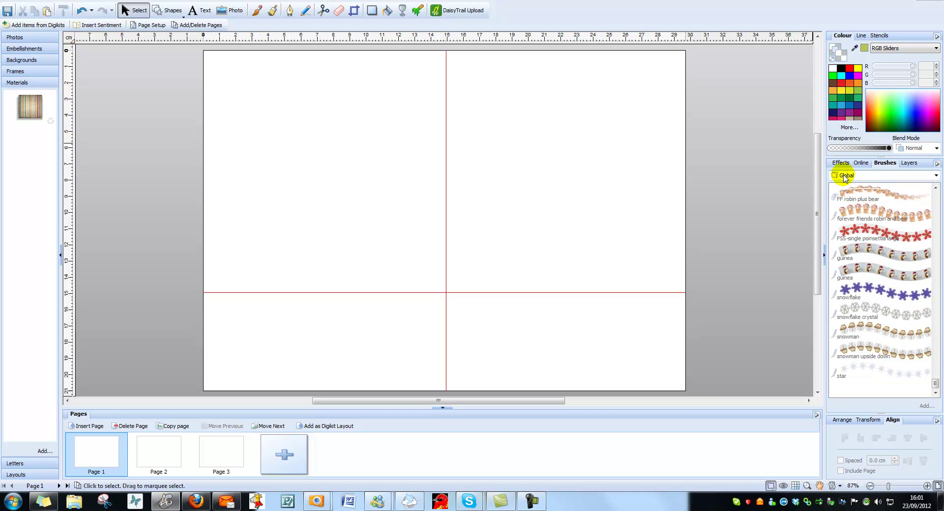
# - Add a new brush category named 'Lynn 1'
pyautogui.rightClick(896, 178)
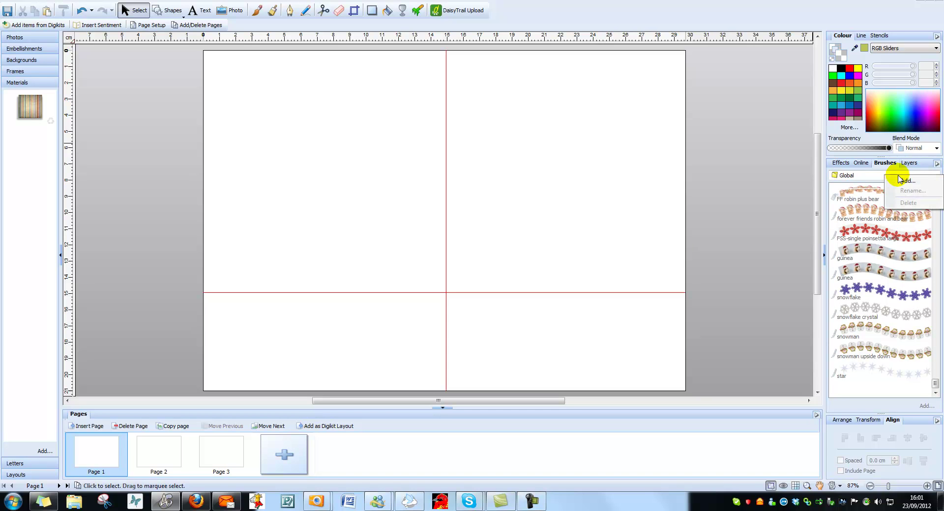
pyautogui.click(907, 182)
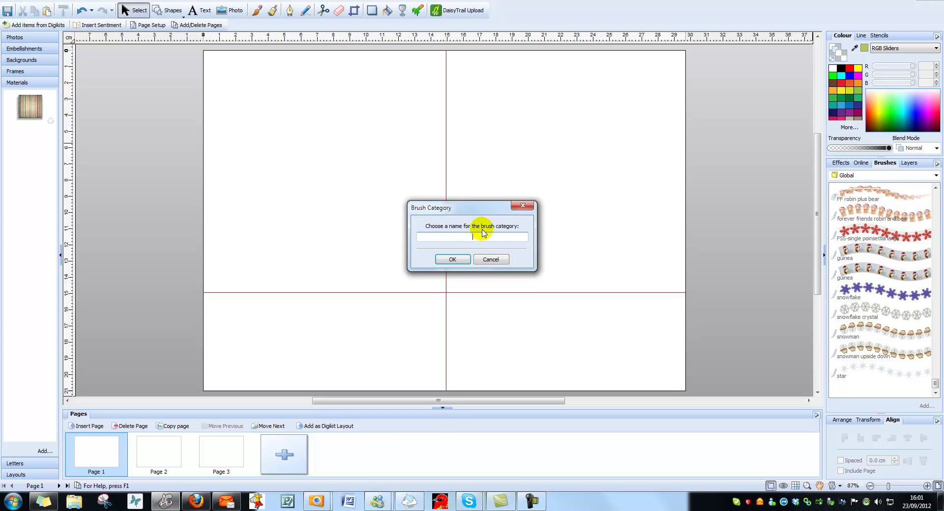
pyautogui.write('Lynn')
pyautogui.write(' 1')
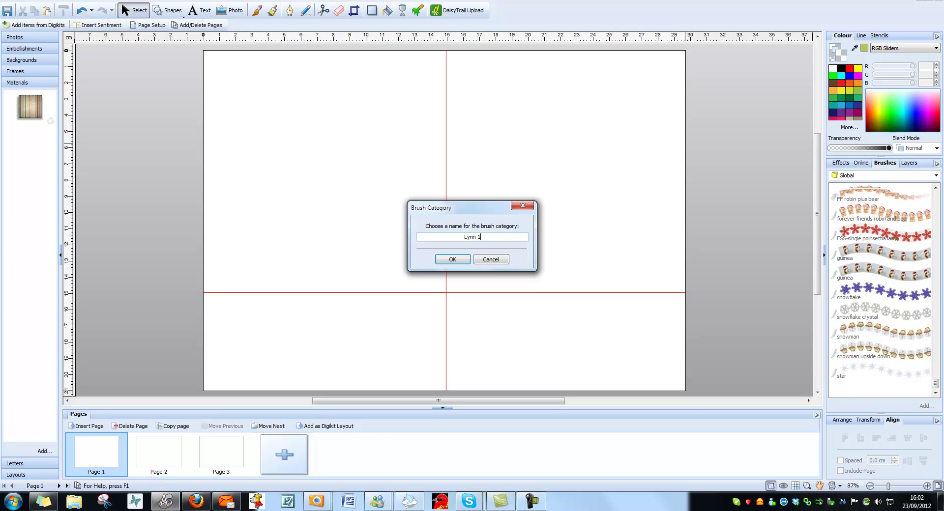
pyautogui.click(453, 259)
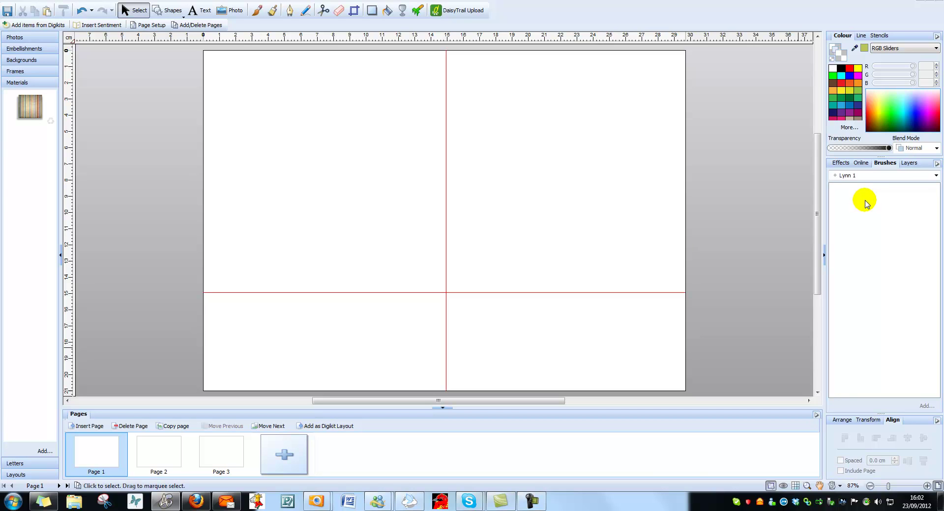
# - Start a new brush in Lynn 1 using daffodil 1.png as its texture
pyautogui.rightClick(866, 200)
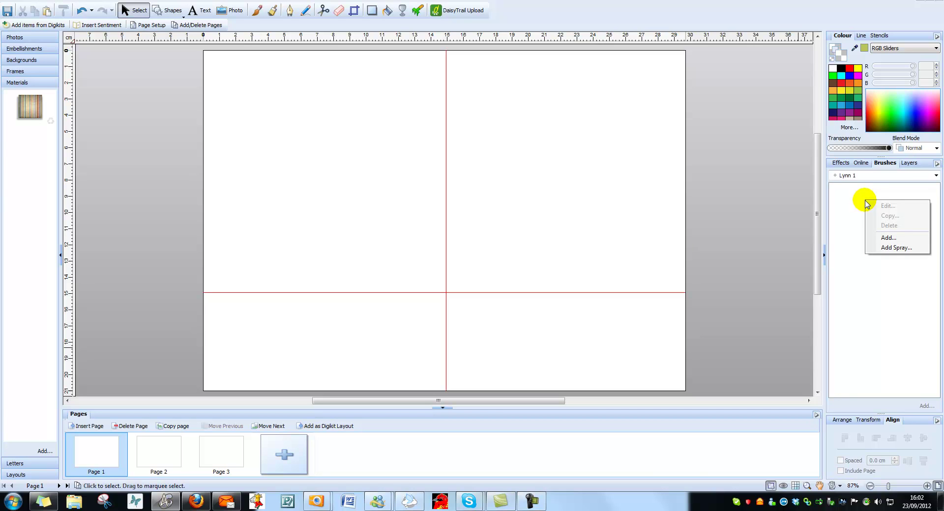
pyautogui.click(890, 239)
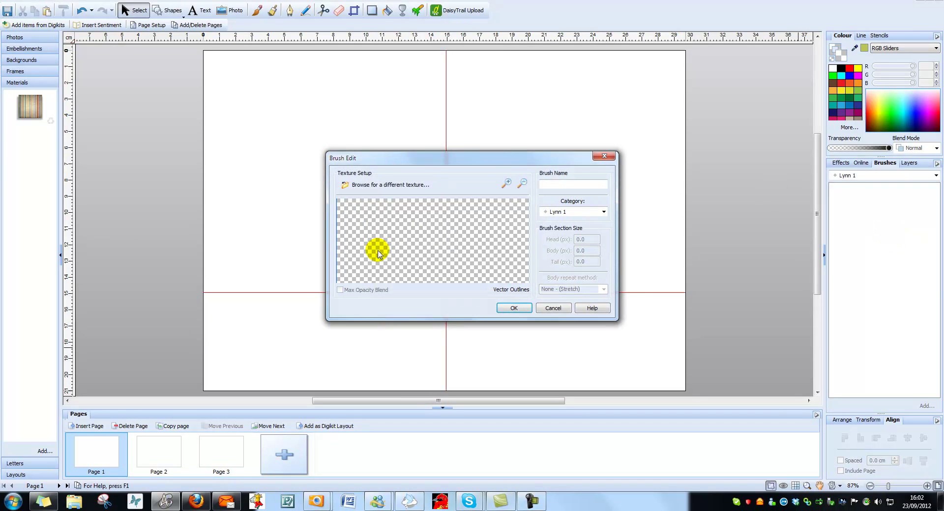
pyautogui.click(378, 186)
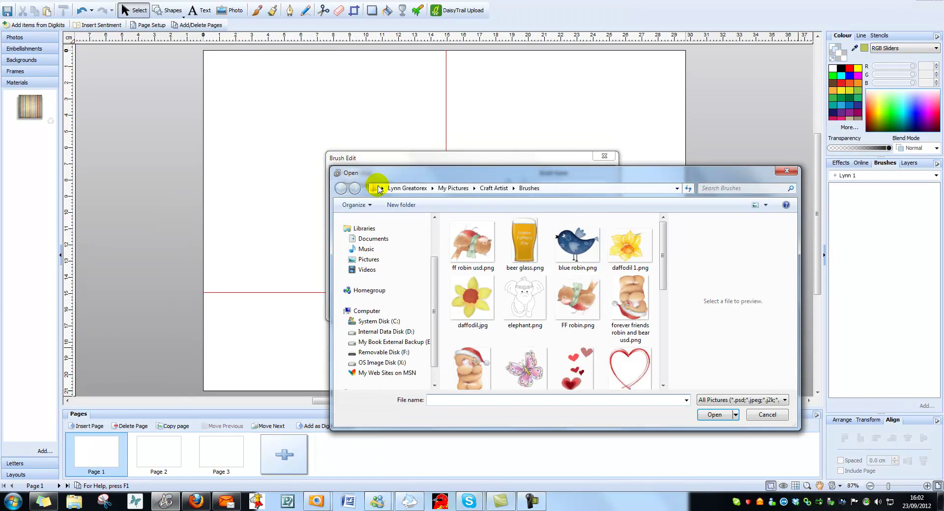
pyautogui.click(627, 256)
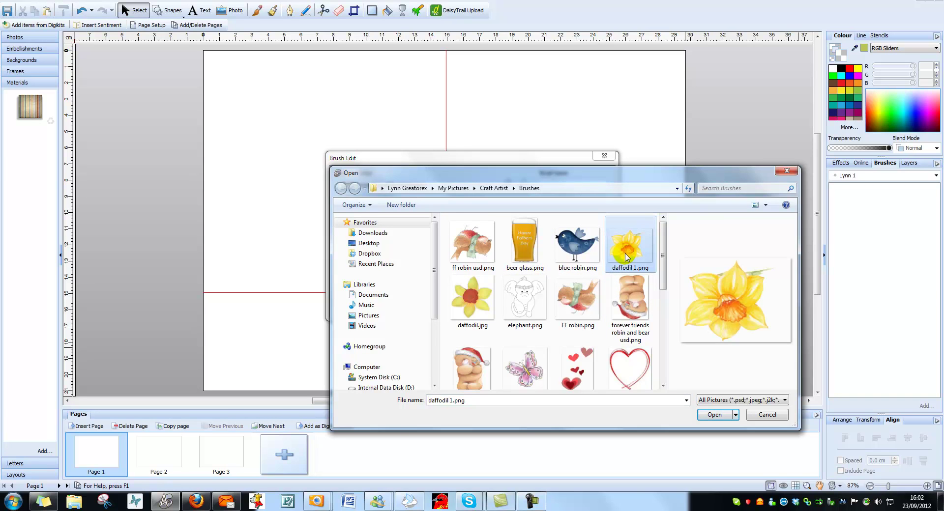
pyautogui.click(719, 418)
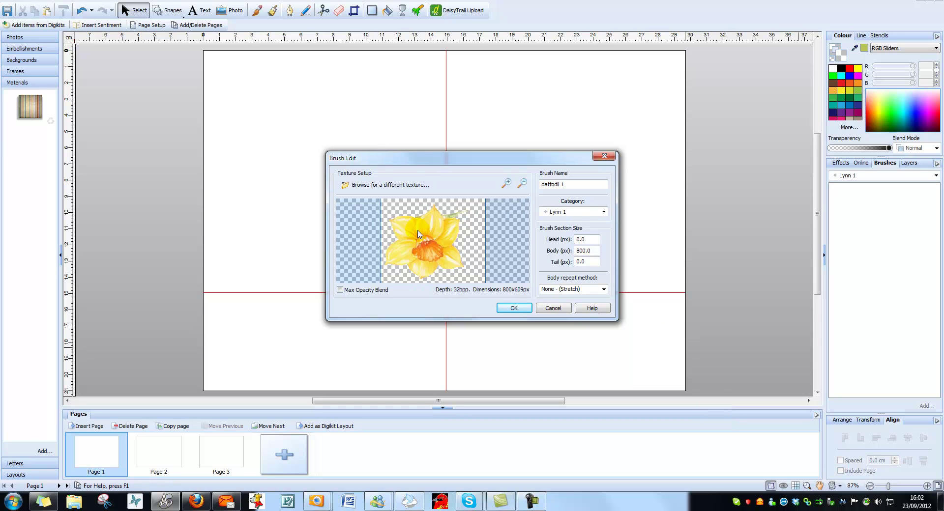
# - Set the daffodil 1 brush's body repeat method to Simple and save it
pyautogui.click(489, 215)
pyautogui.click(445, 205)
pyautogui.click(547, 259)
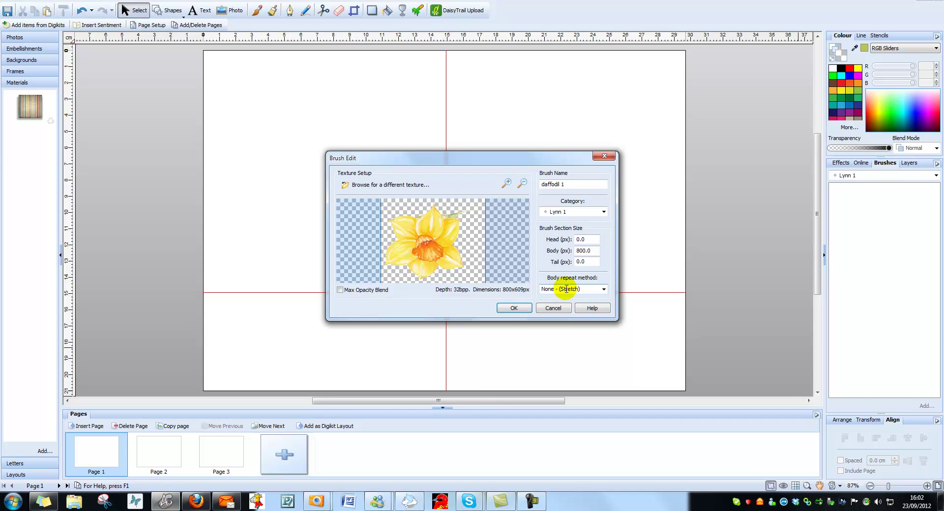
pyautogui.click(604, 290)
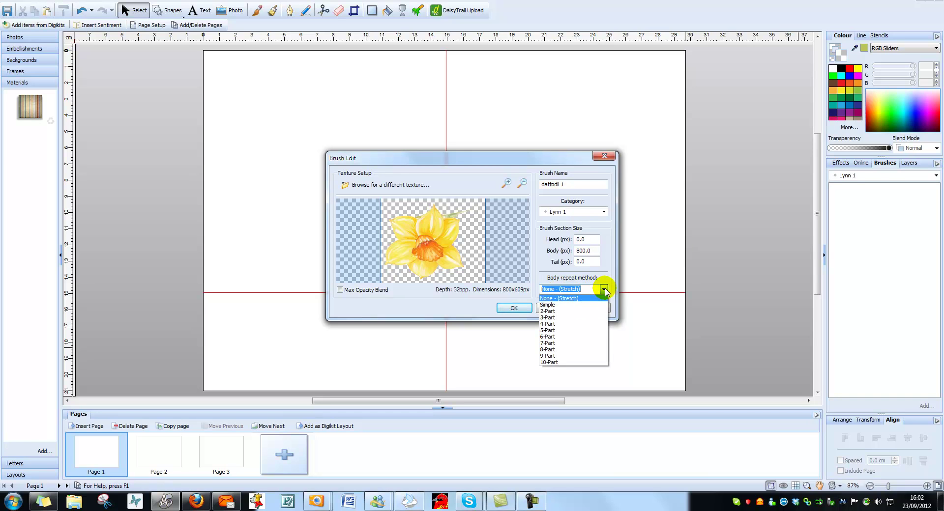
pyautogui.click(556, 305)
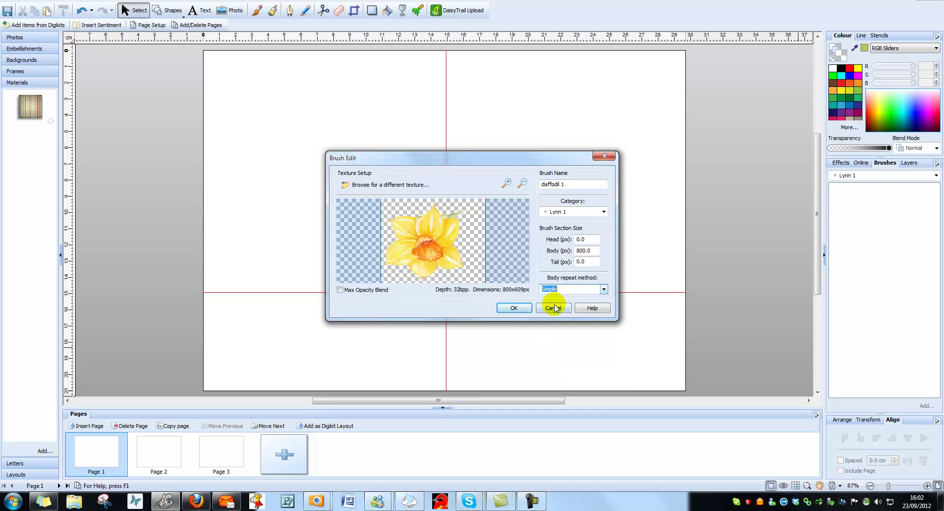
pyautogui.click(522, 309)
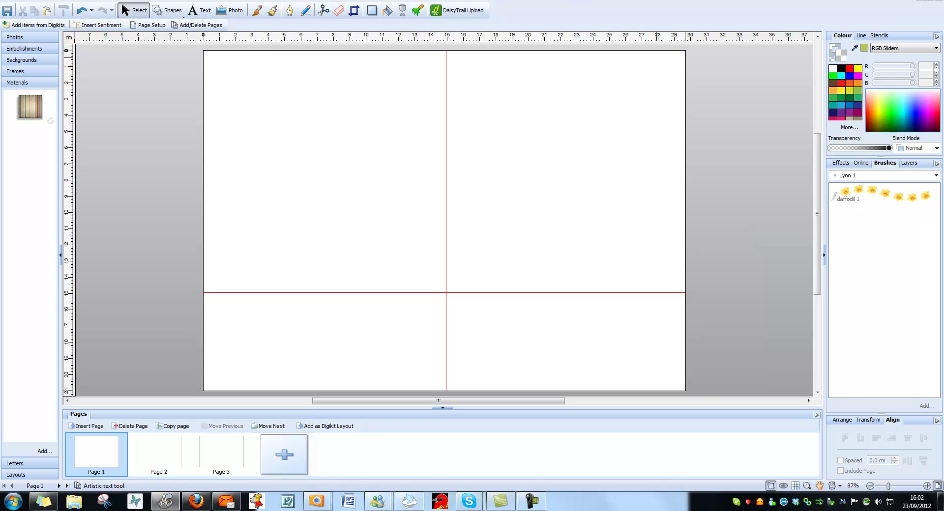
# - Draw a Quick Heart shape across the card's right-hand panel
pyautogui.click(173, 14)
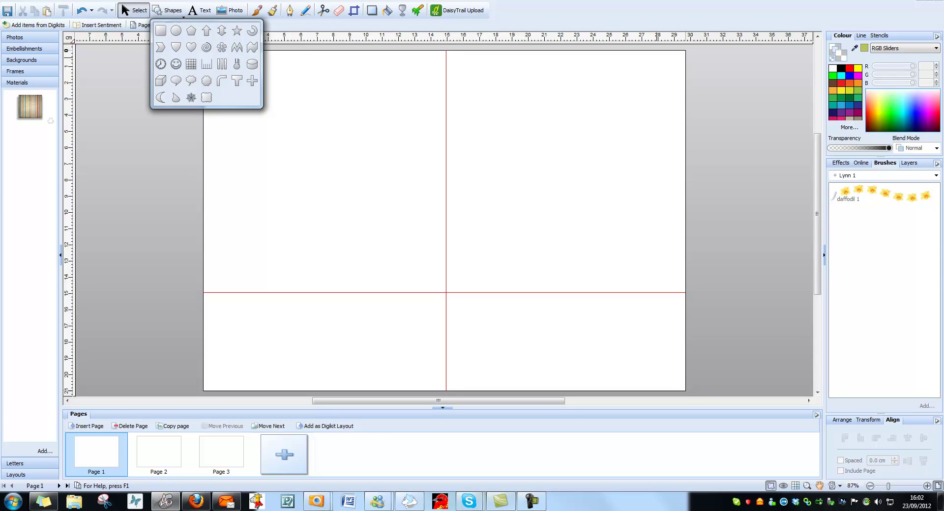
pyautogui.click(190, 47)
pyautogui.moveTo(477, 81); pyautogui.dragTo(671, 278)
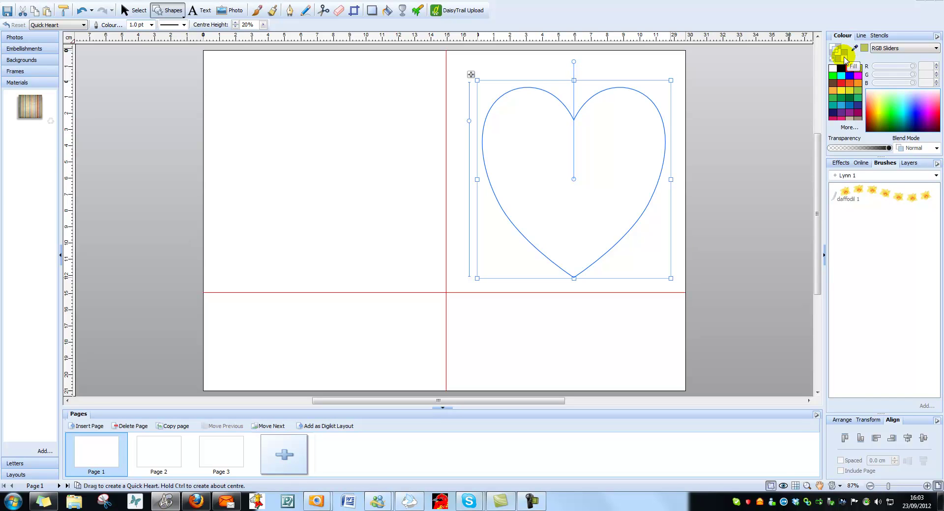
# - Outline the heart with the daffodil 1 brush at 28 pt width
pyautogui.click(862, 36)
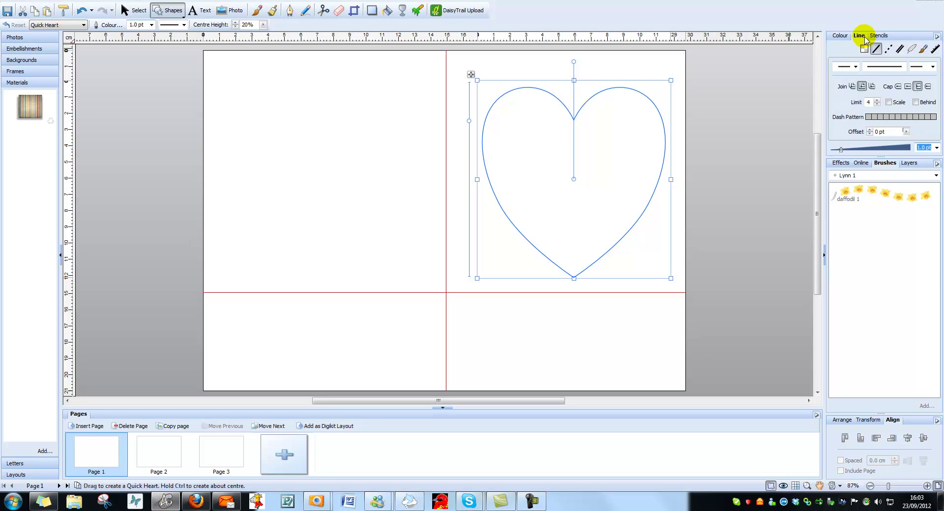
pyautogui.moveTo(842, 150); pyautogui.dragTo(893, 150)
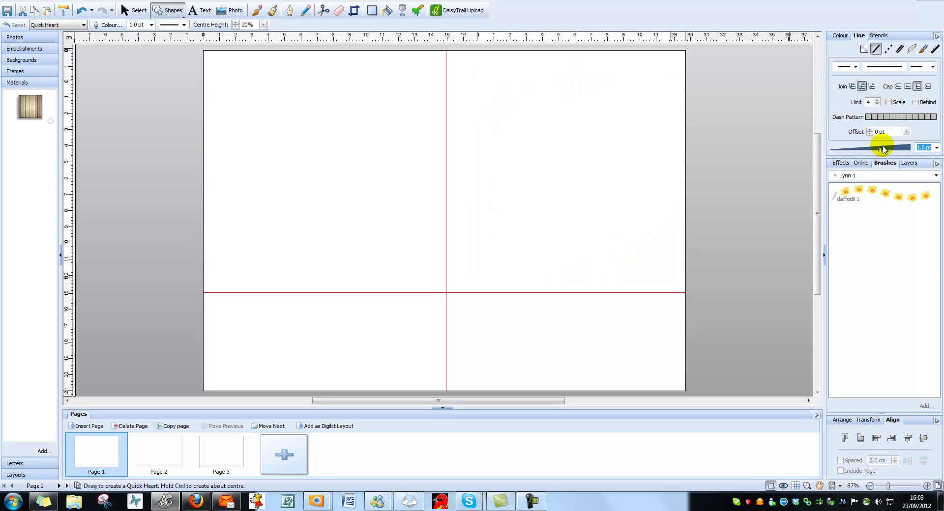
pyautogui.click(883, 199)
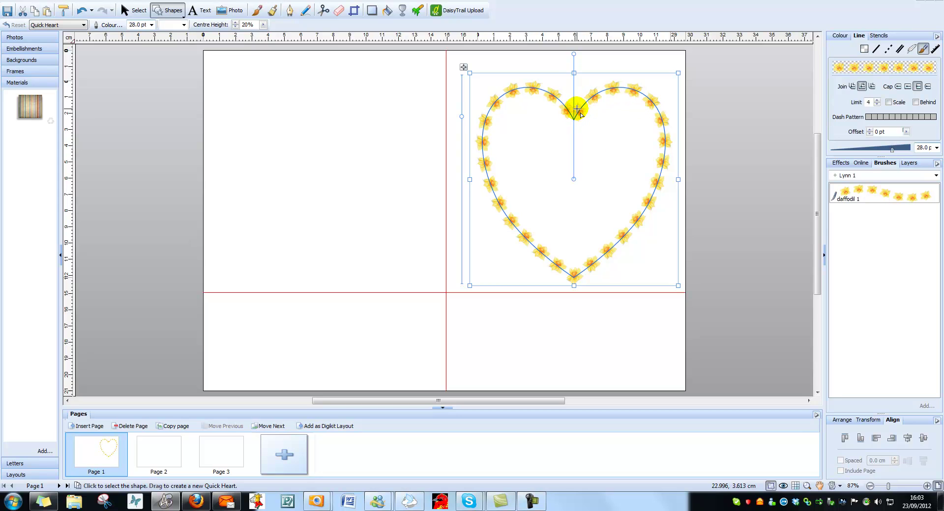
pyautogui.click(671, 310)
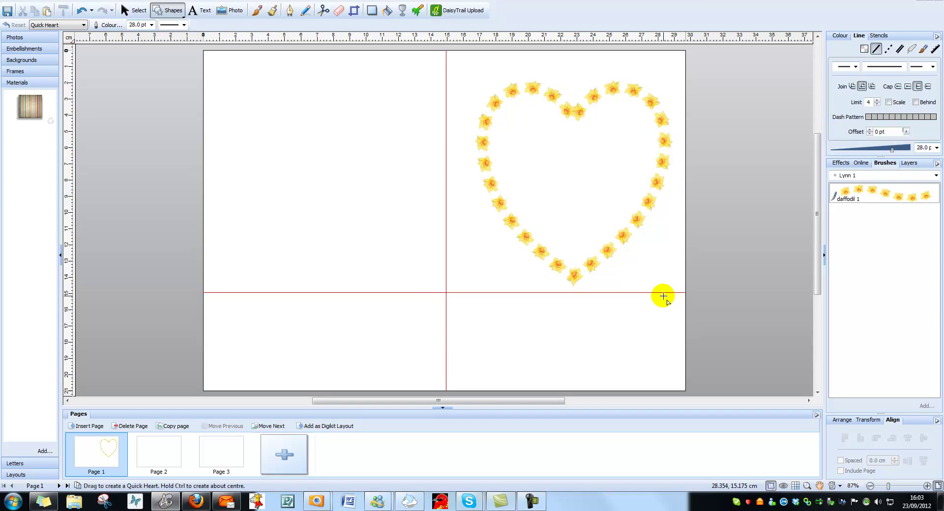
# - Delete the daffodil heart, then trial a daffodil-bordered Quick Rectangle on the right panel
pyautogui.click(657, 112)
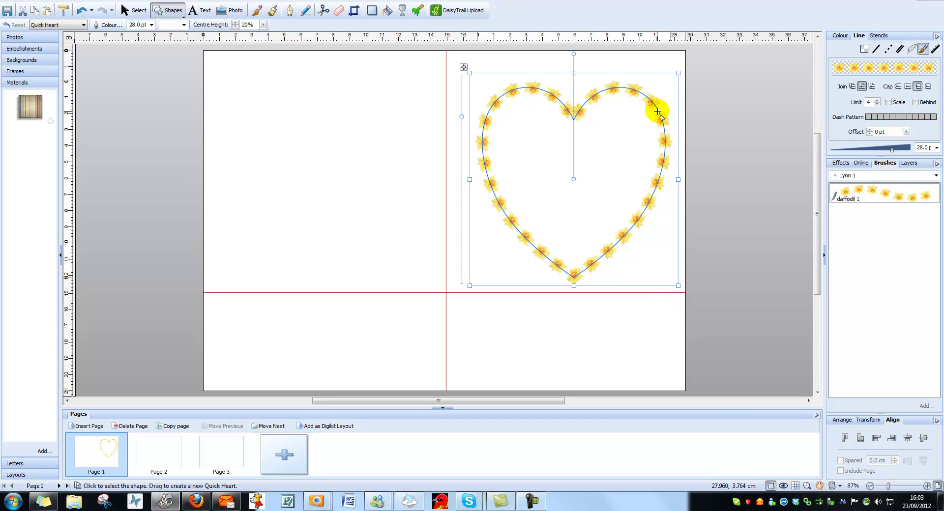
pyautogui.press('Delete')
pyautogui.click(172, 10)
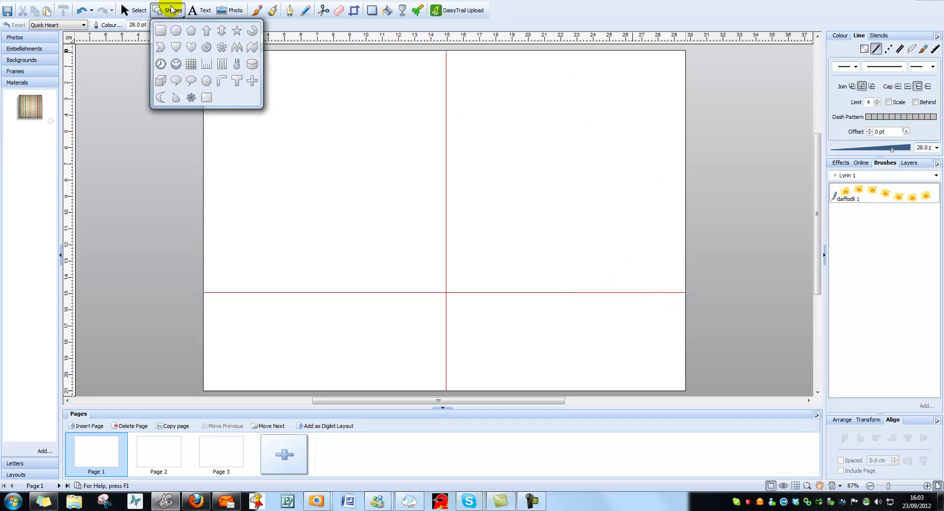
pyautogui.click(165, 29)
pyautogui.moveTo(472, 92); pyautogui.dragTo(657, 259)
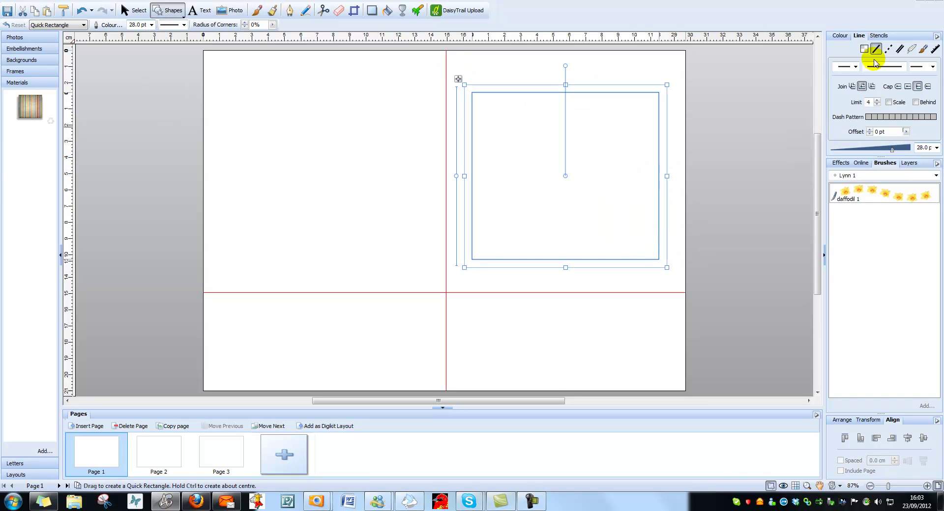
pyautogui.click(875, 195)
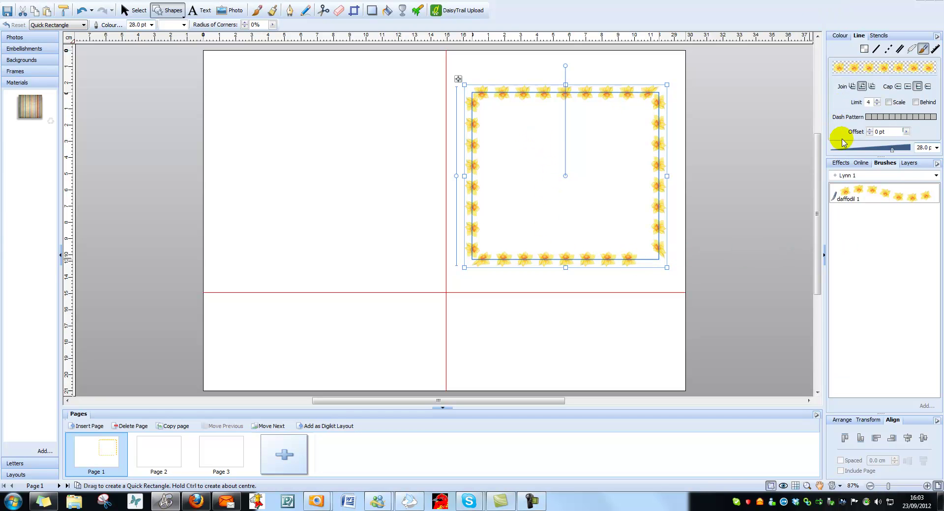
pyautogui.moveTo(892, 149); pyautogui.dragTo(892, 156)
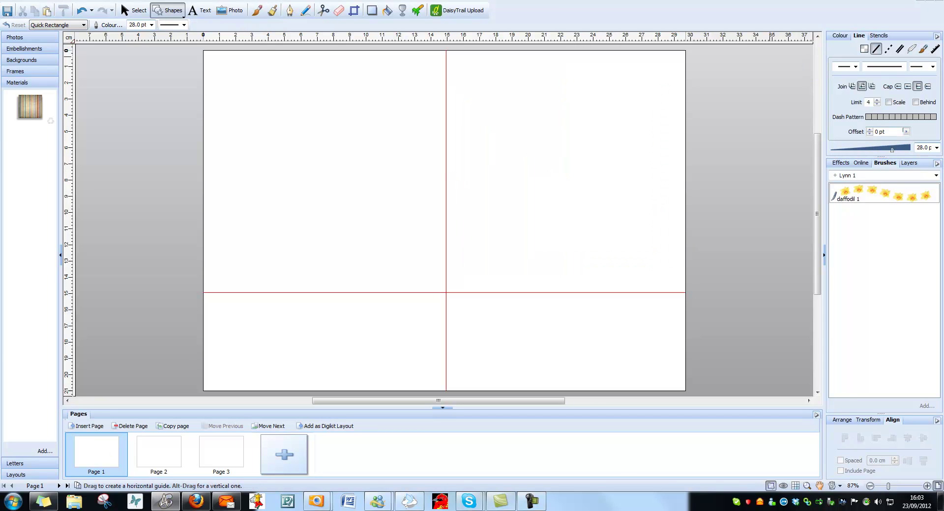
# - Draw a Quick Ellipse circle on the card's right panel
pyautogui.click(169, 19)
pyautogui.click(215, 46)
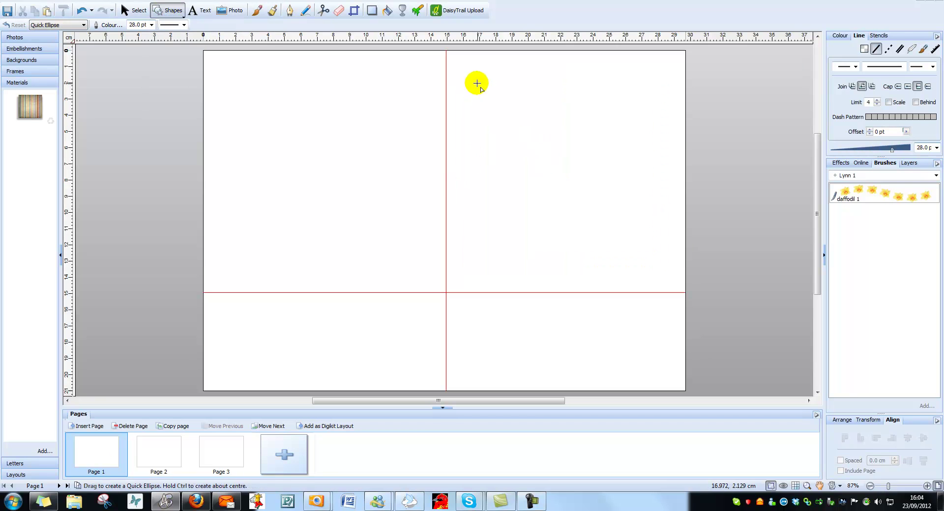
pyautogui.moveTo(476, 83)
pyautogui.mouseDown()
pyautogui.moveTo(648, 245)
pyautogui.moveTo(656, 264)
pyautogui.mouseUp()
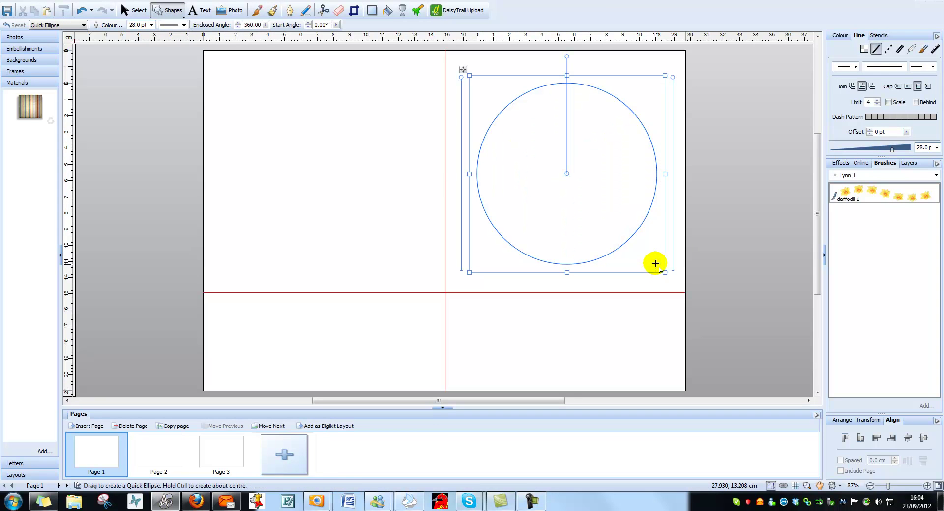
# - Outline the circle with the daffodil 1 brush at 50 pt and delete a stray ellipse
pyautogui.click(875, 195)
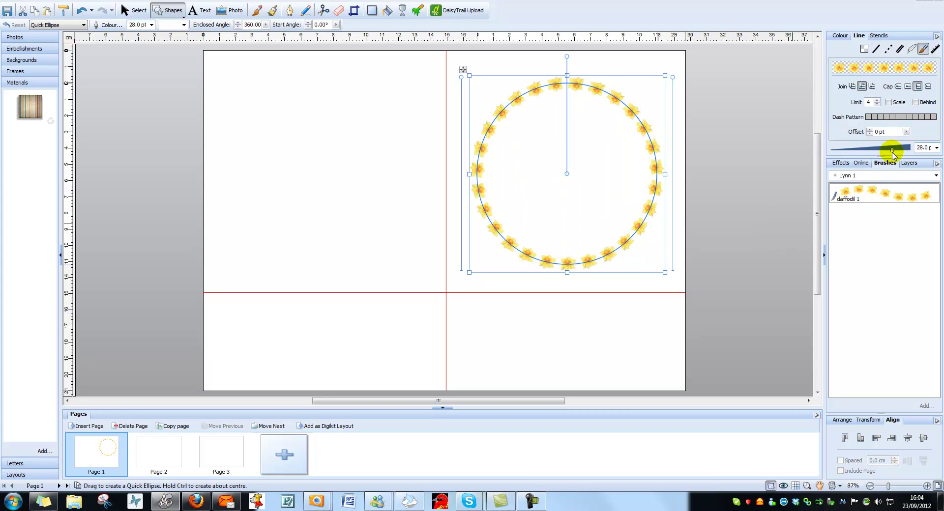
pyautogui.moveTo(892, 151); pyautogui.dragTo(903, 150)
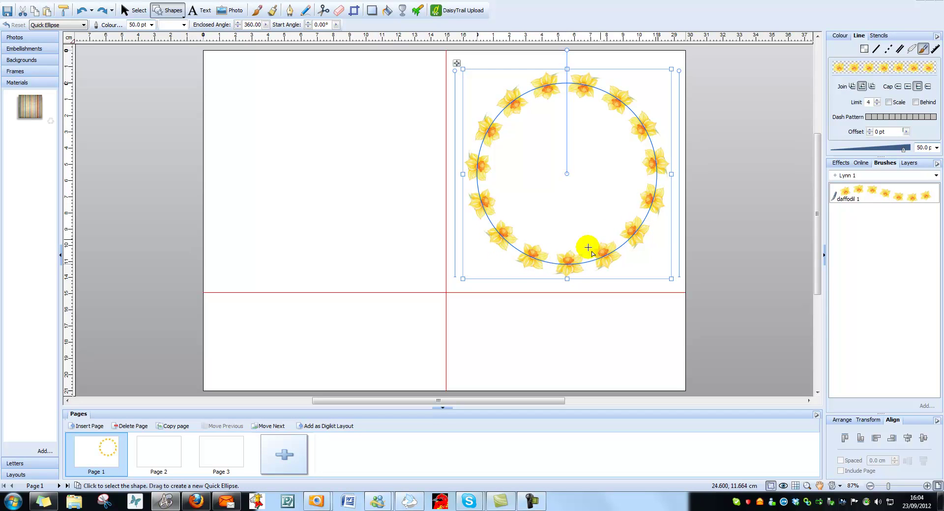
pyautogui.moveTo(487, 231); pyautogui.dragTo(523, 262)
pyautogui.press('Delete')
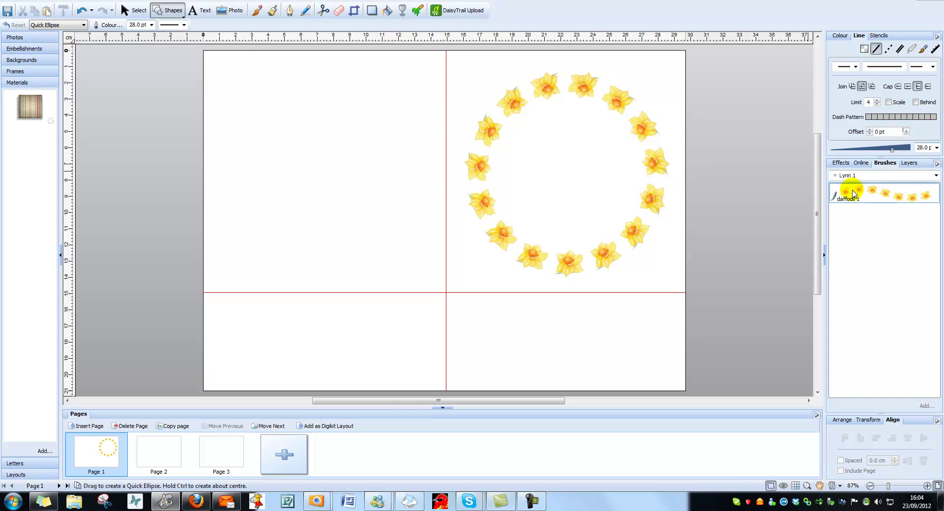
# - Swap the daffodil 1 brush's texture for the robin and bear teddy picture
pyautogui.rightClick(882, 191)
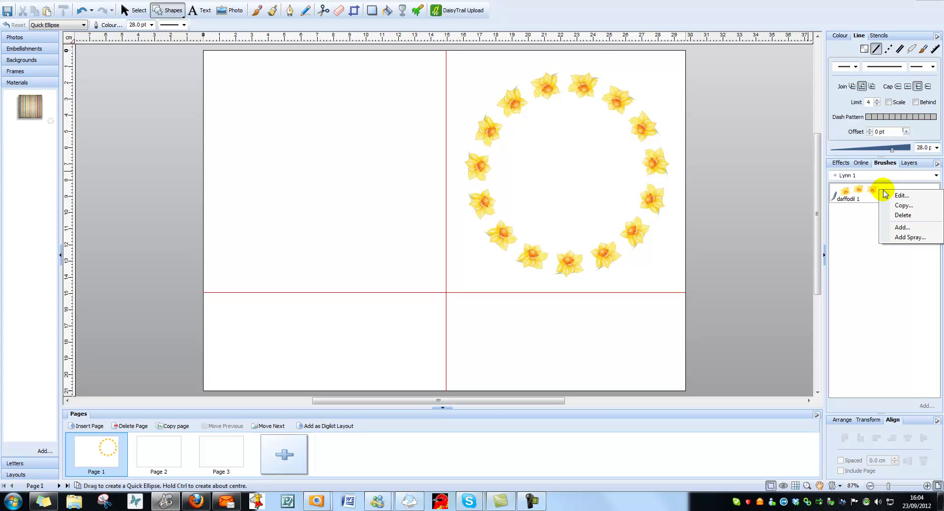
pyautogui.click(900, 196)
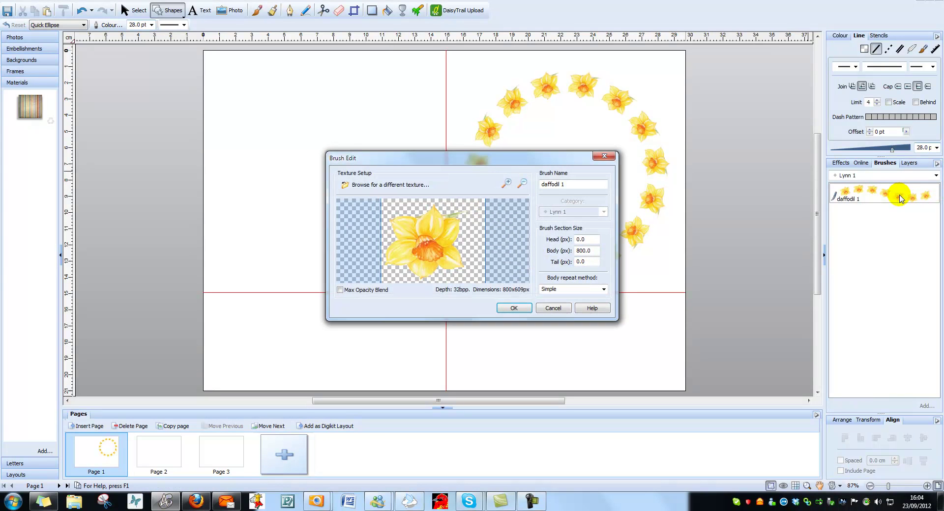
pyautogui.click(383, 191)
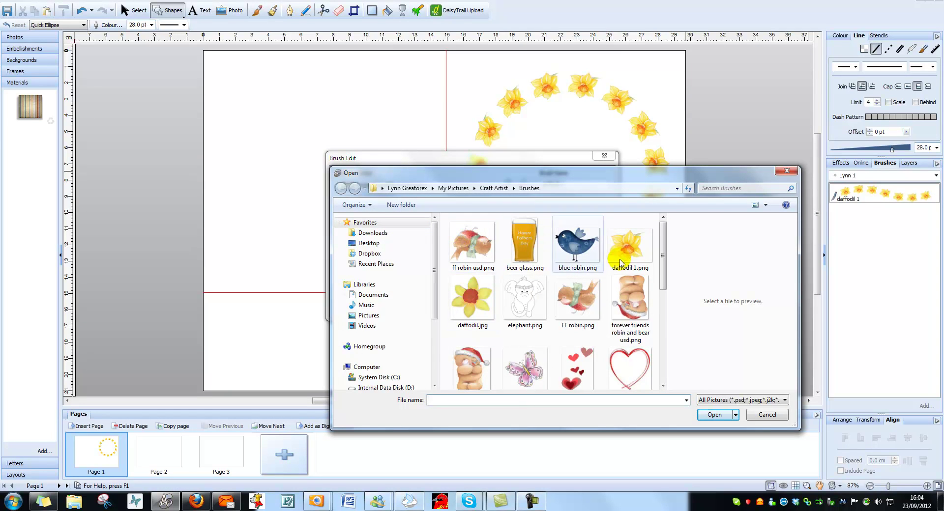
pyautogui.moveTo(664, 253); pyautogui.dragTo(664, 277)
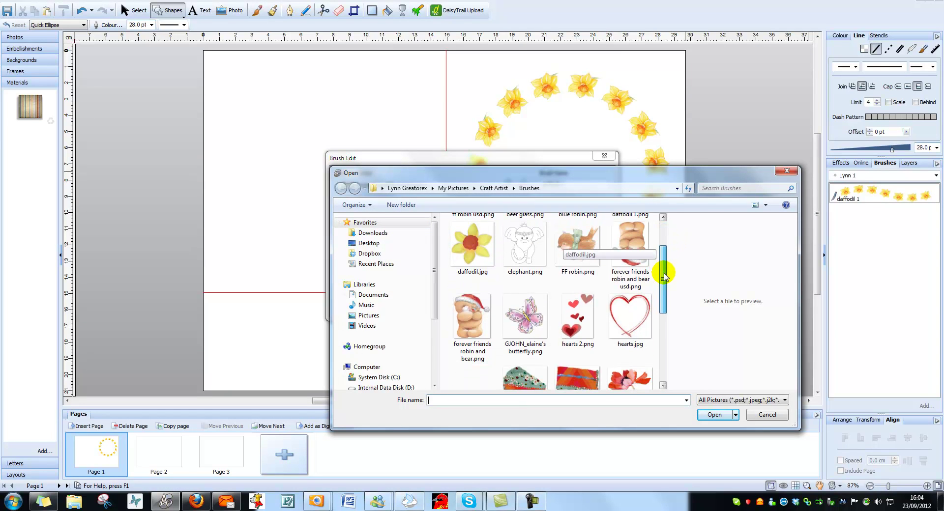
pyautogui.click(642, 244)
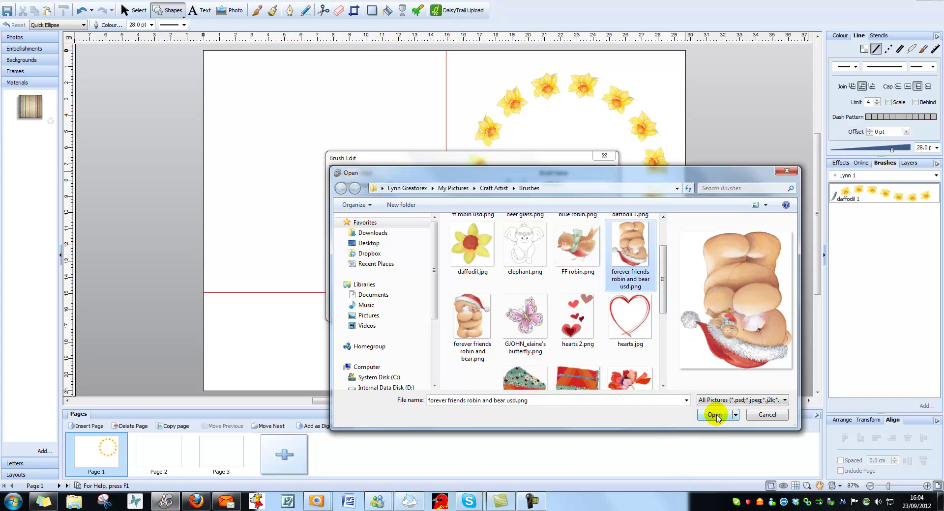
pyautogui.click(714, 416)
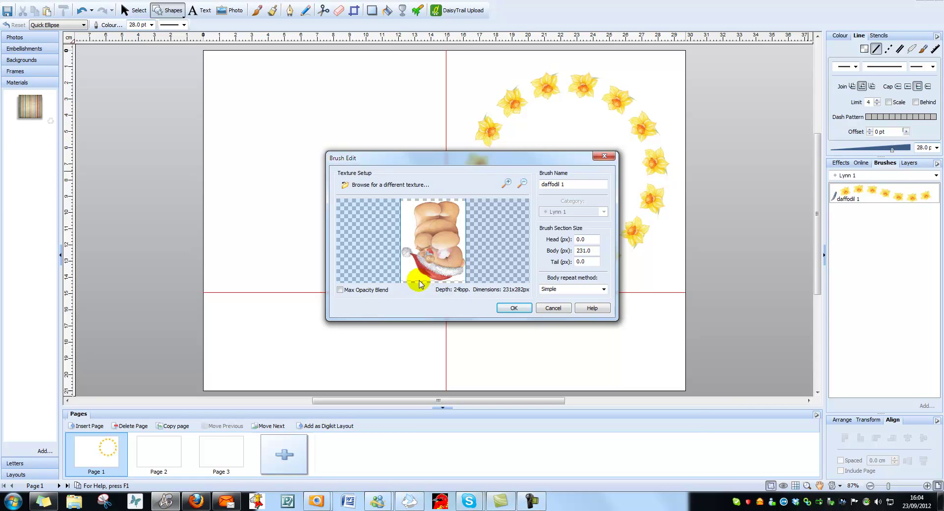
pyautogui.click(514, 309)
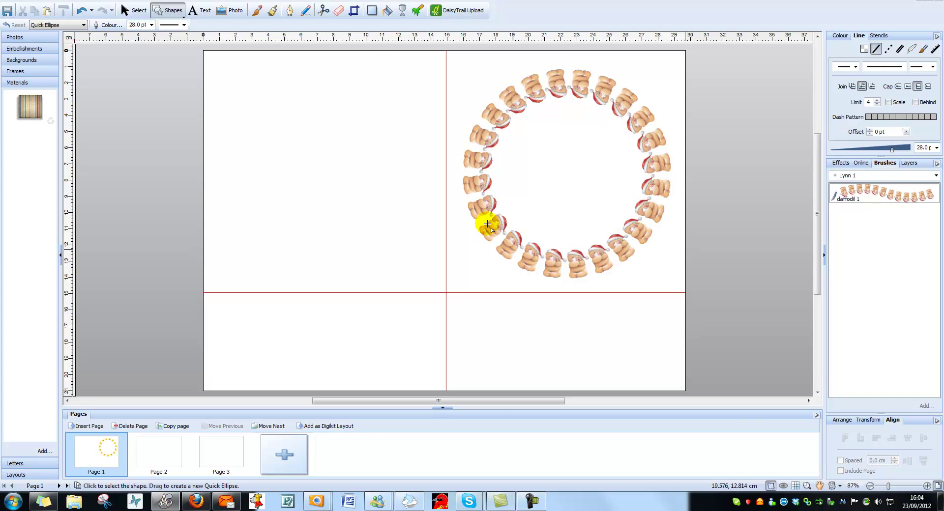
pyautogui.click(481, 148)
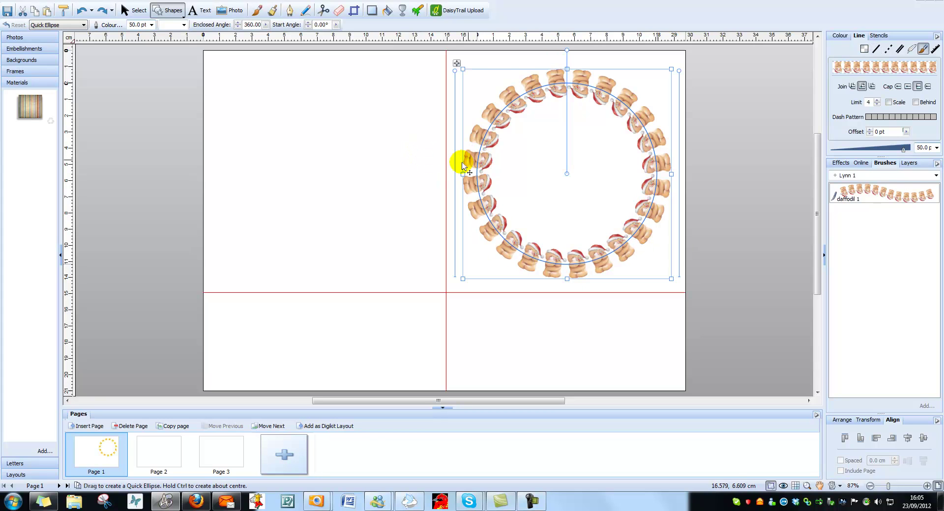